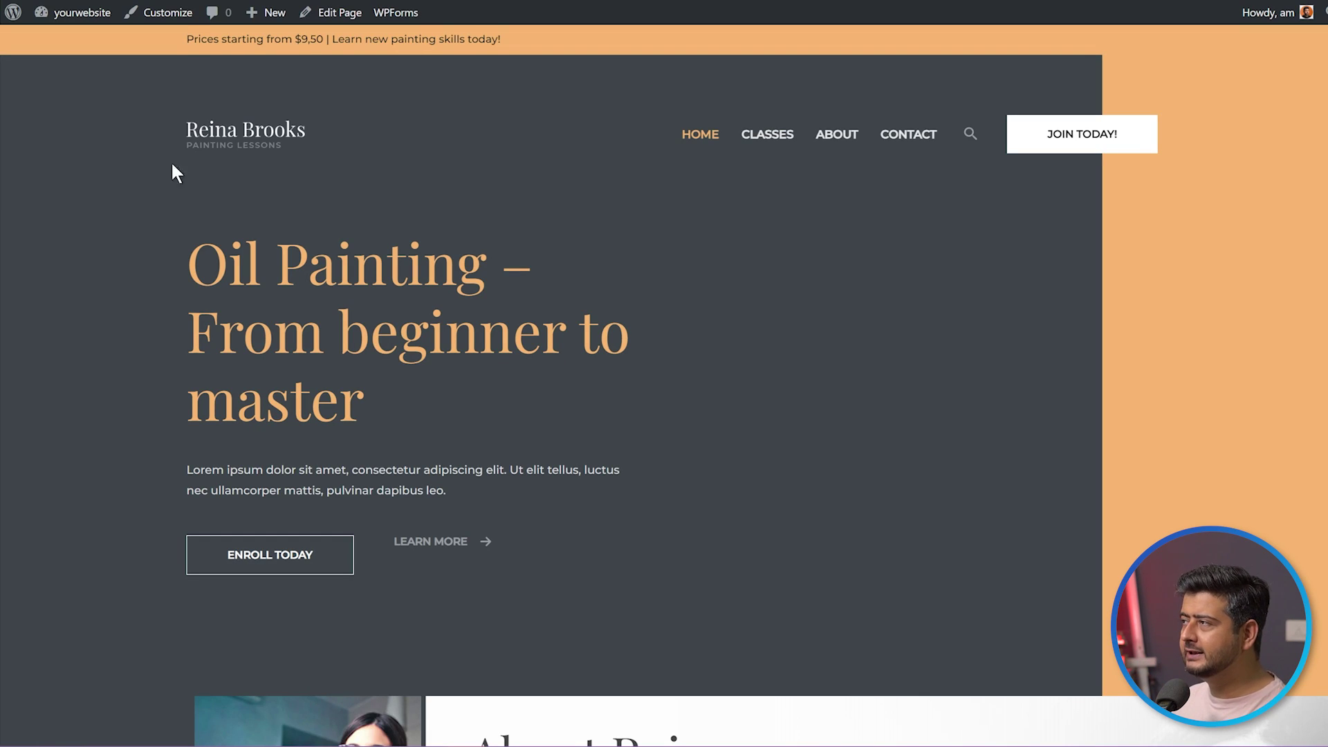
- In the logged-out window, load the site's default /login page
{"action": "mouse_move", "coordinate": [228, 726]}
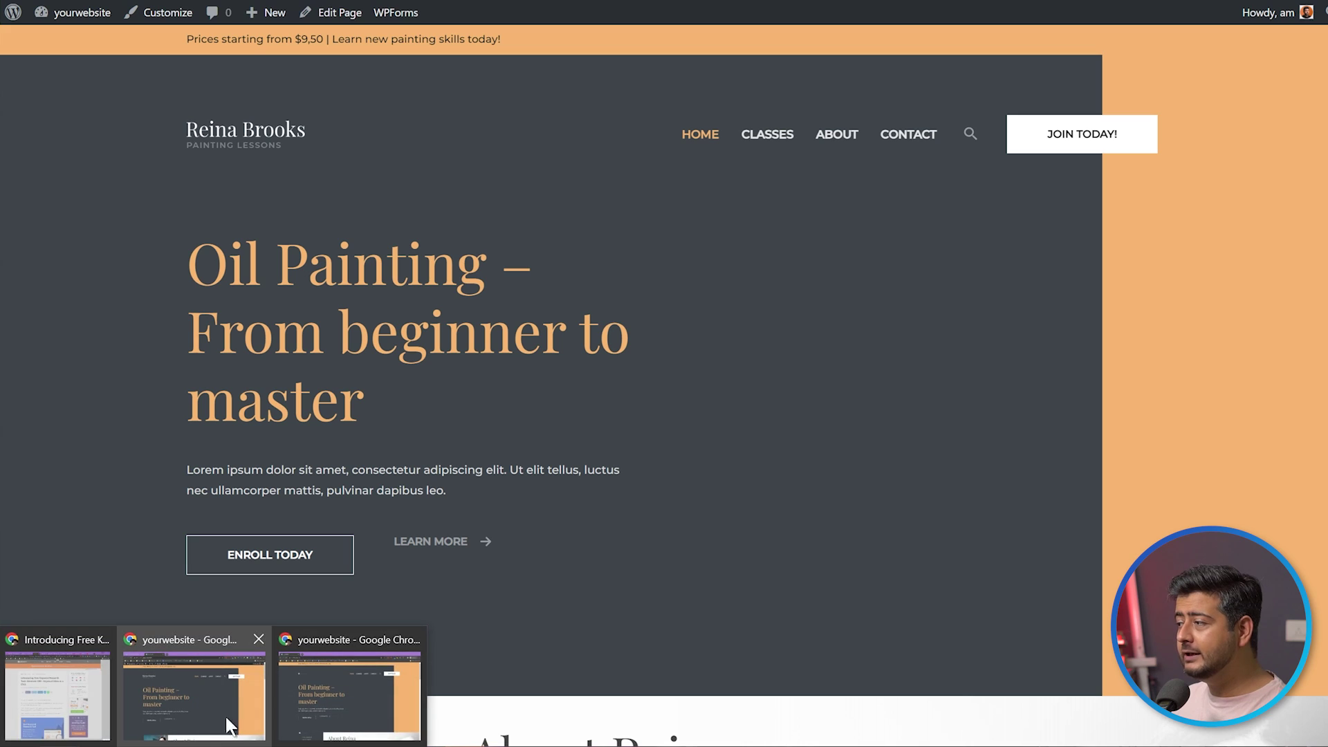
{"action": "left_click", "coordinate": [346, 701]}
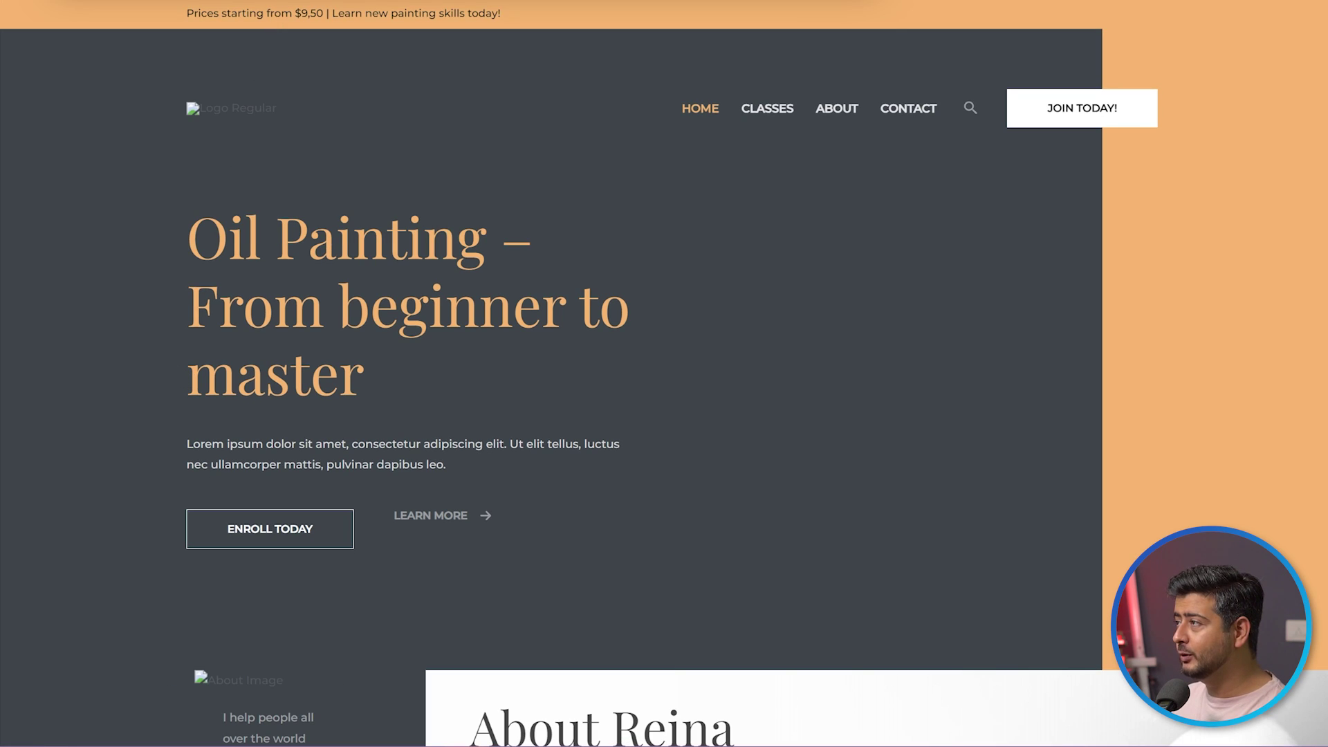
{"action": "type", "text": "/login"}
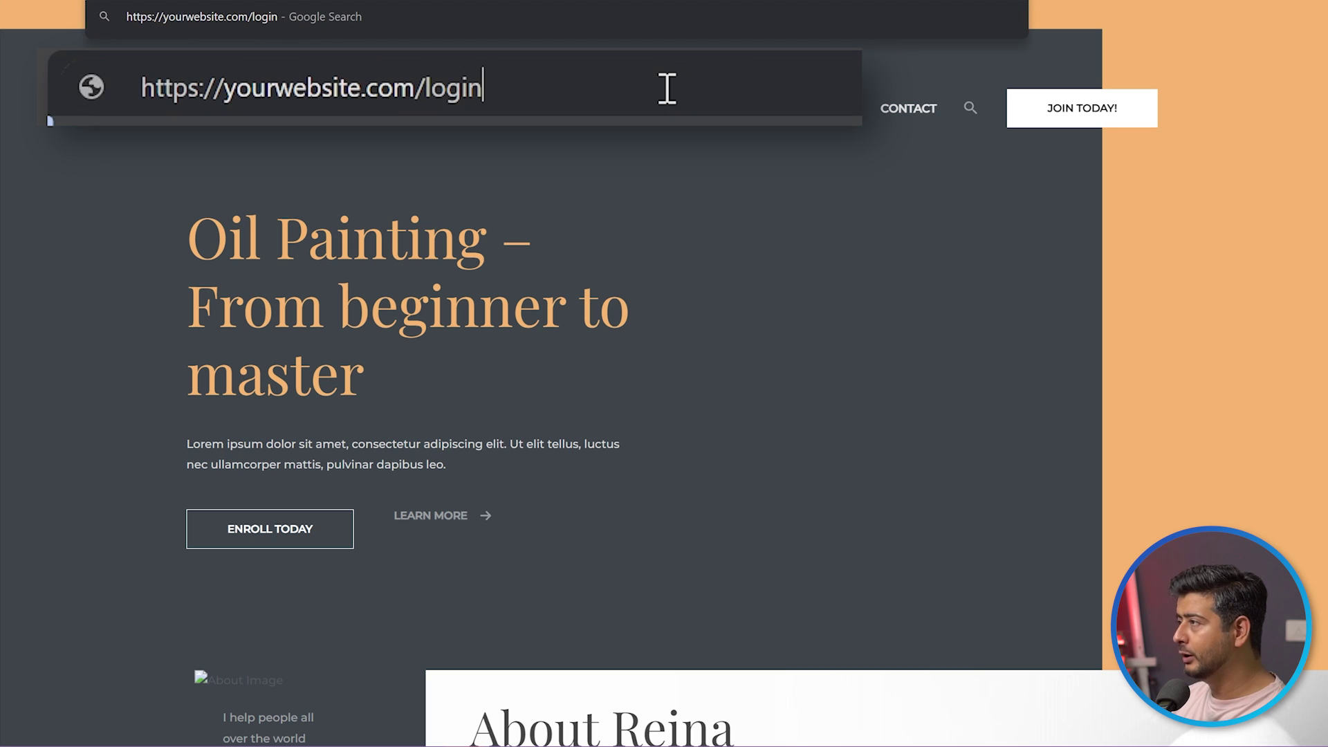
{"action": "key", "text": "Return"}
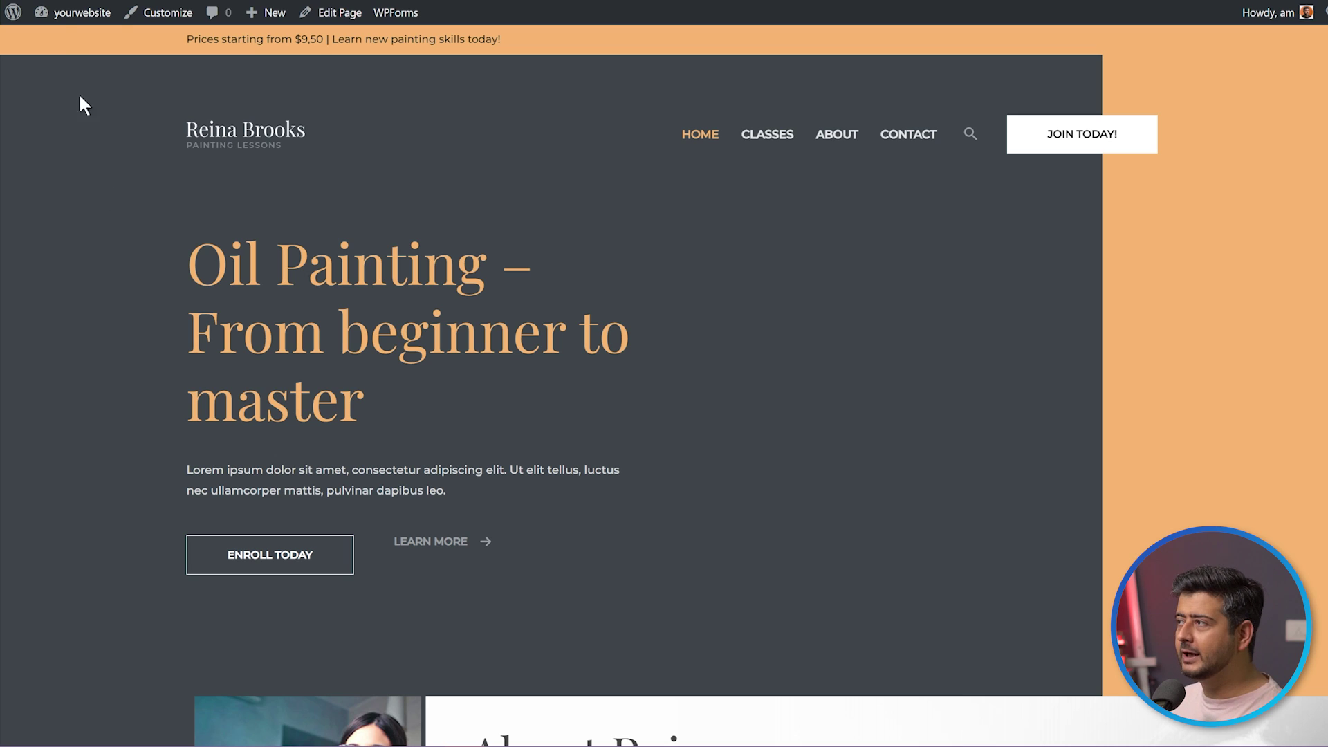
- From the dashboard, search plugins for 'wps hide login', then install and activate WPS Hide Login
{"action": "mouse_move", "coordinate": [82, 12]}
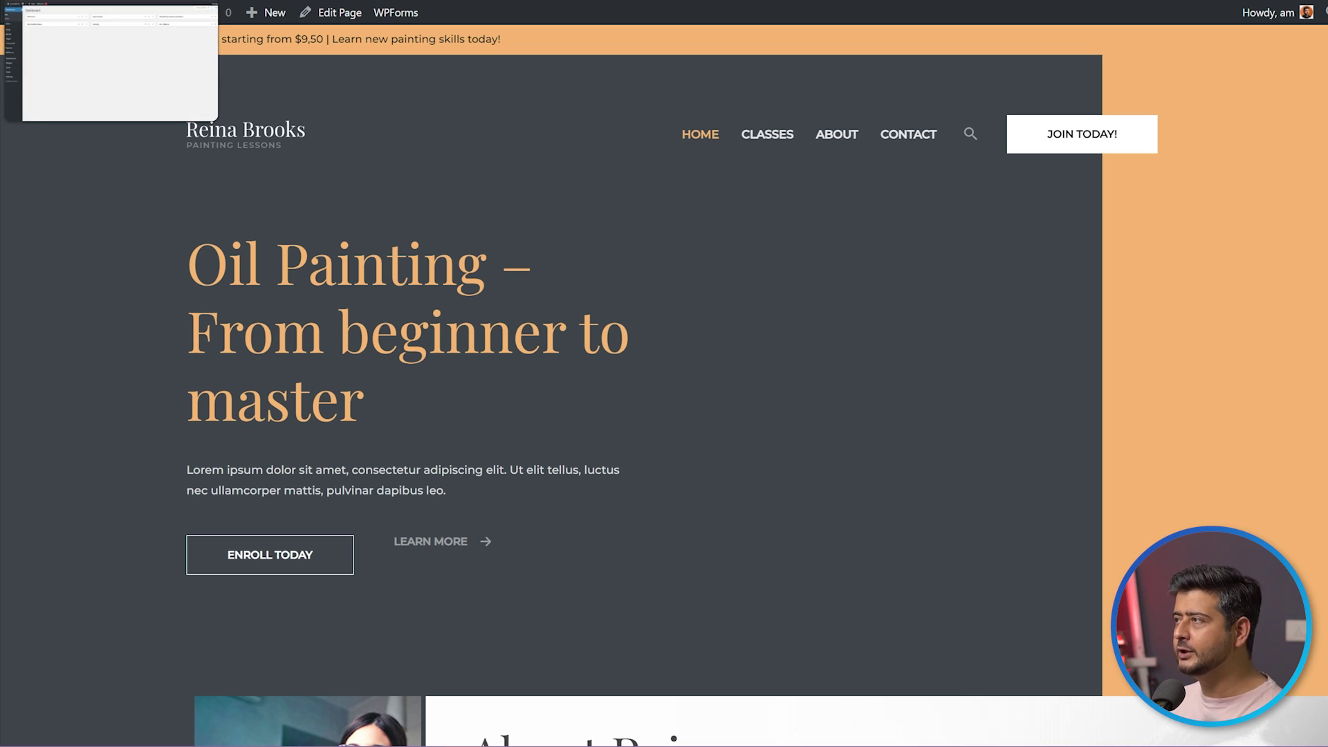
{"action": "left_click", "coordinate": [55, 36]}
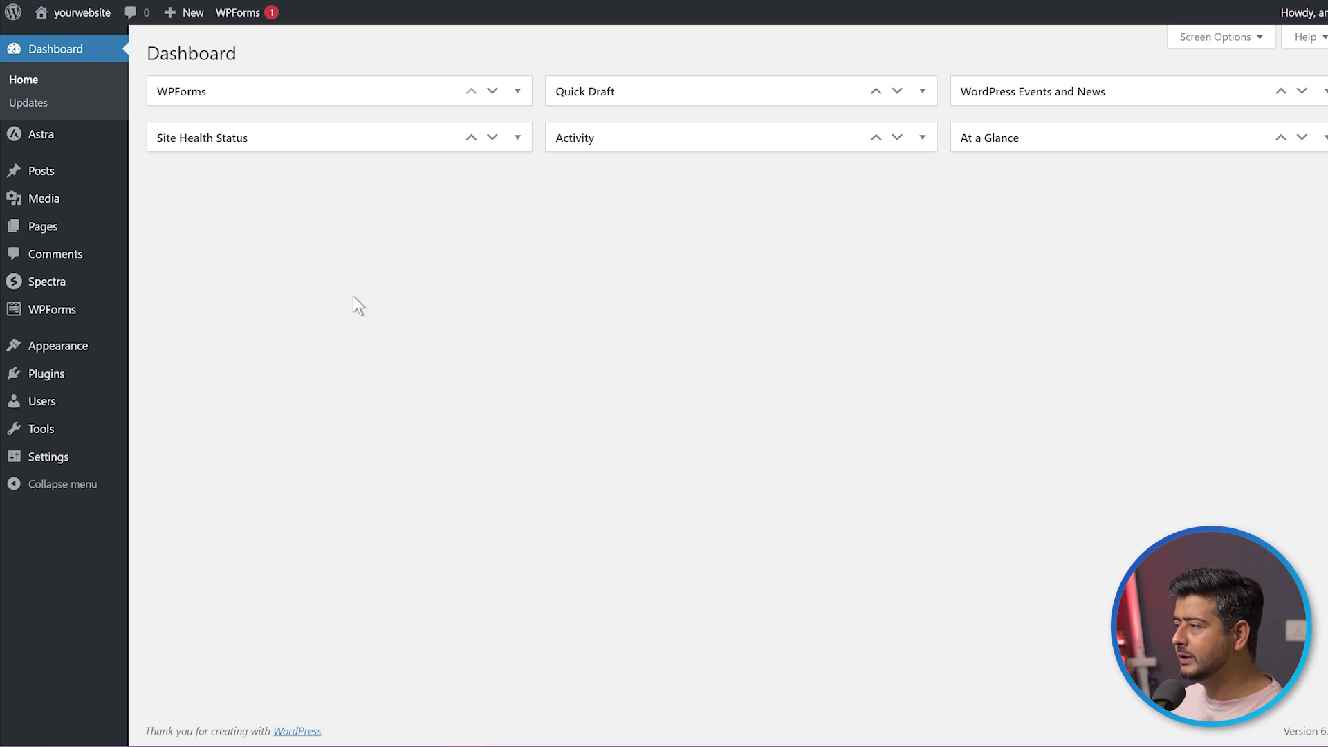
{"action": "mouse_move", "coordinate": [42, 373]}
{"action": "left_click", "coordinate": [166, 400]}
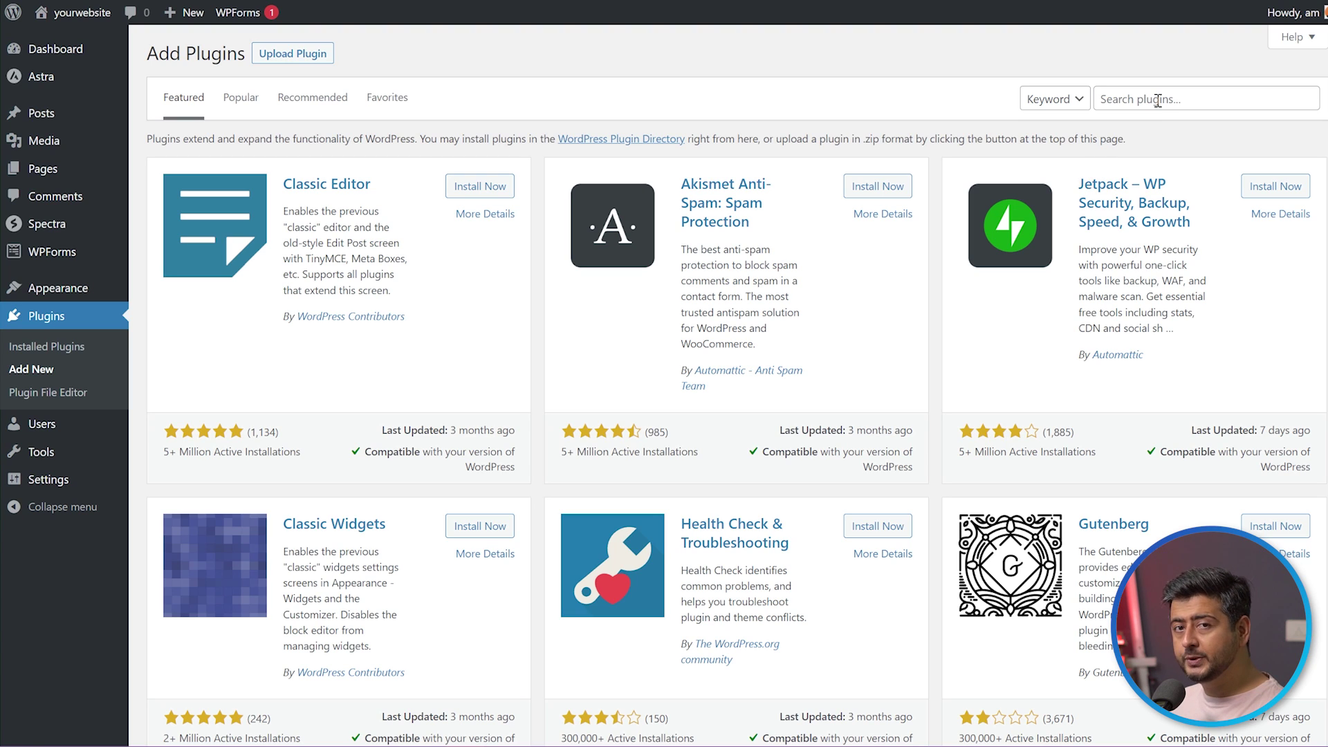
{"action": "left_click", "coordinate": [1157, 102]}
{"action": "type", "text": "wps hide login"}
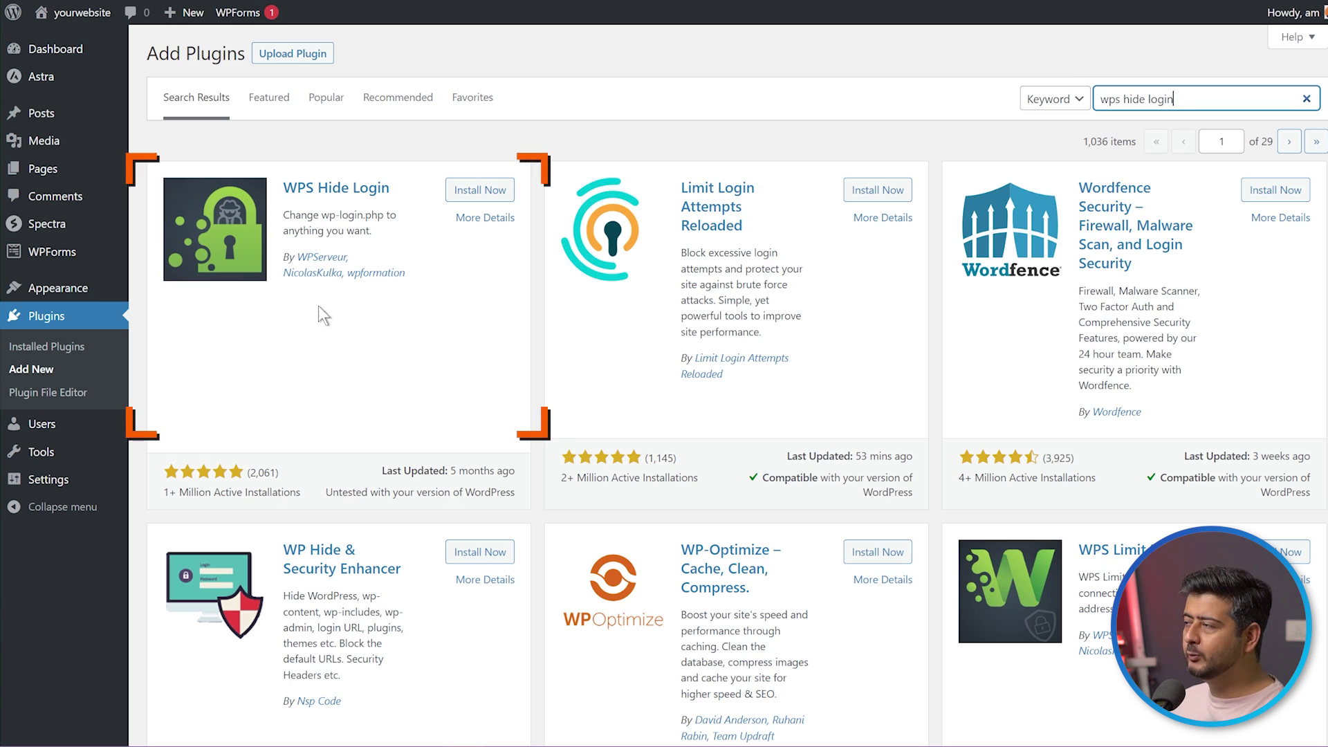
{"action": "left_click", "coordinate": [480, 191]}
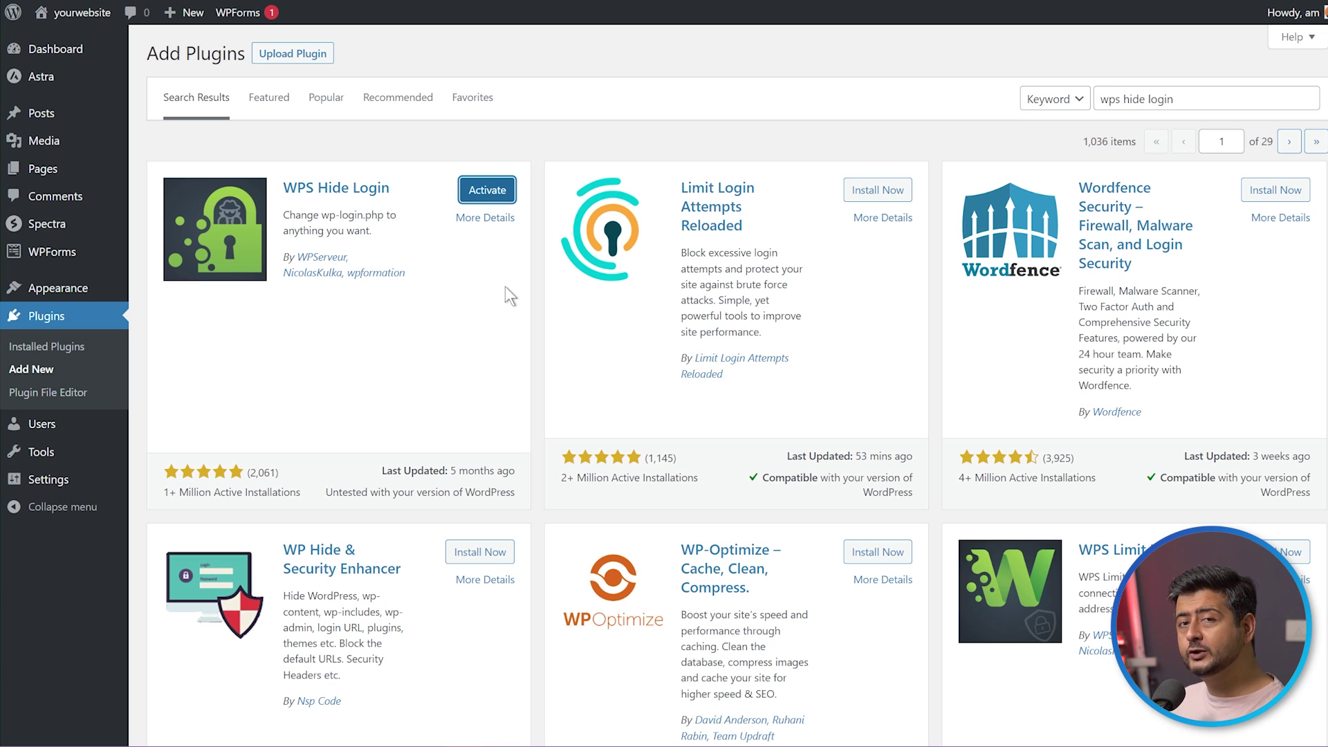
{"action": "left_click", "coordinate": [487, 190]}
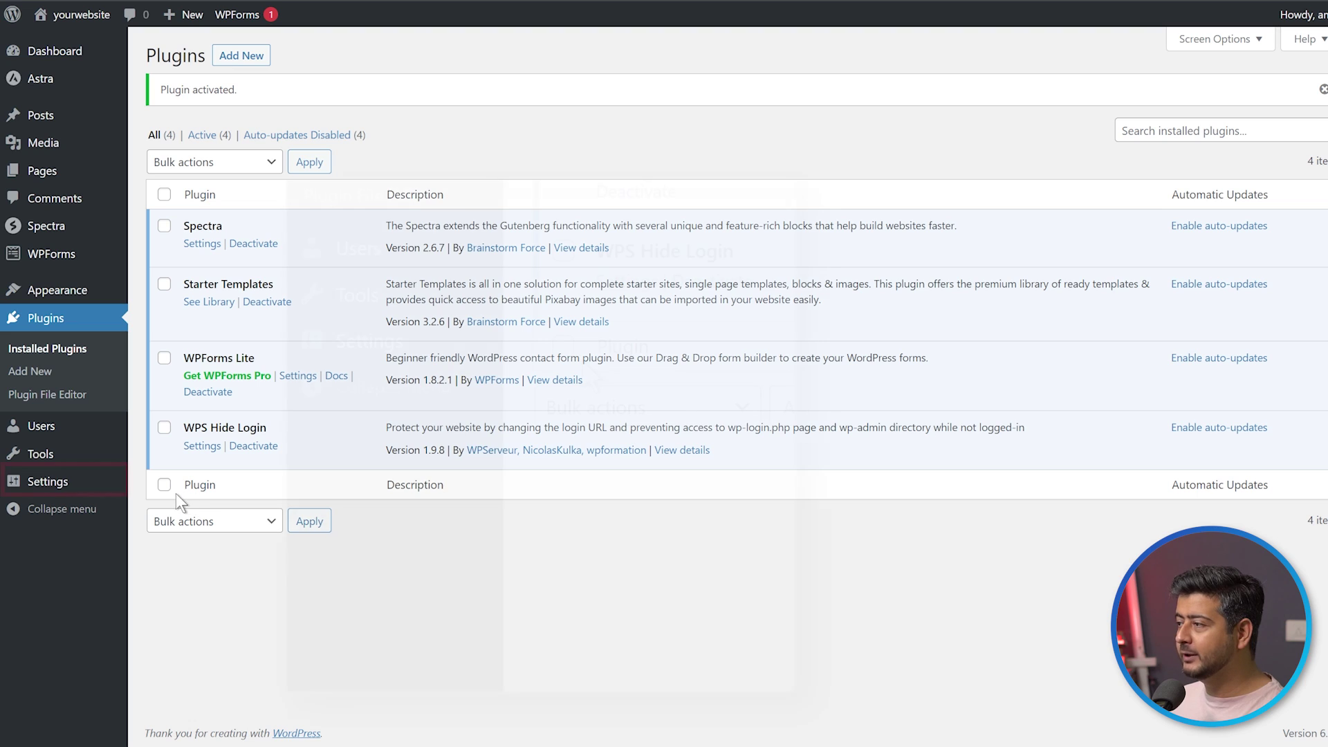
- In WPS Hide Login settings, set the login URL to secret-login, keep redirection at 404, and save
{"action": "mouse_move", "coordinate": [69, 480]}
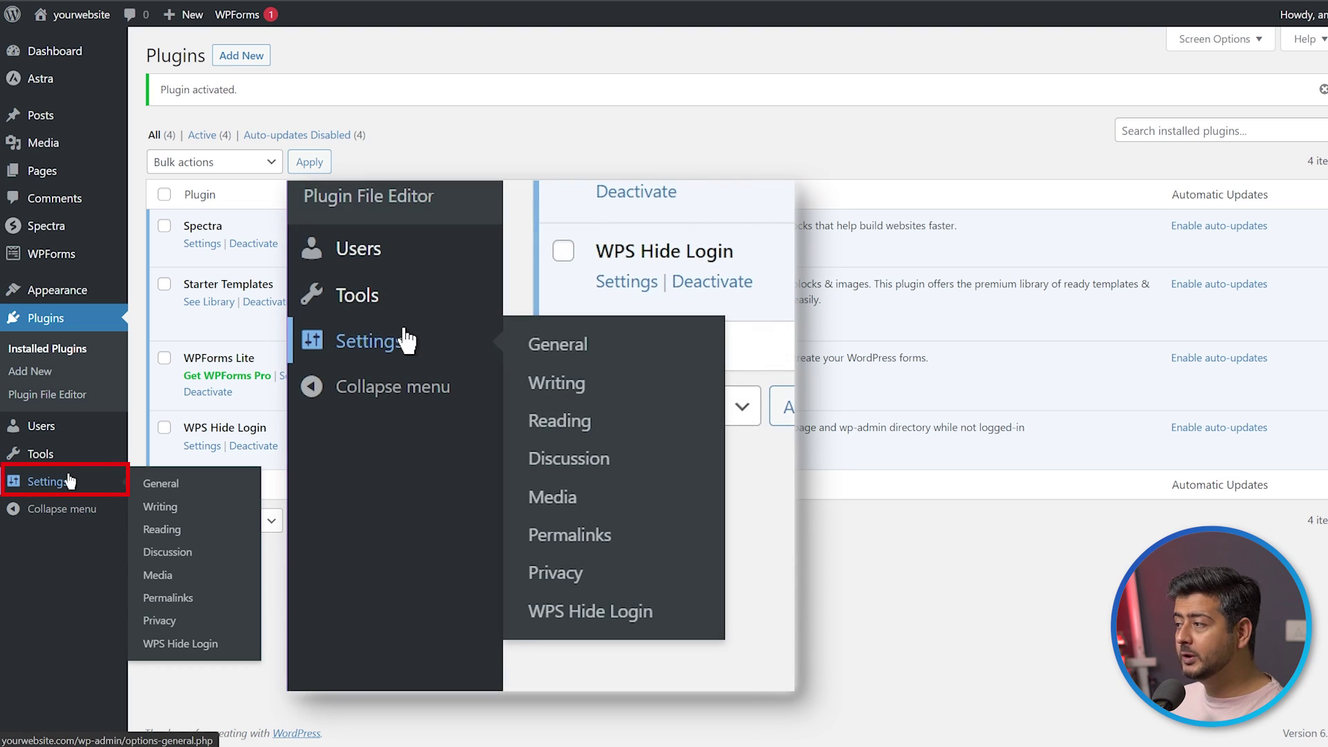
{"action": "left_click", "coordinate": [228, 647]}
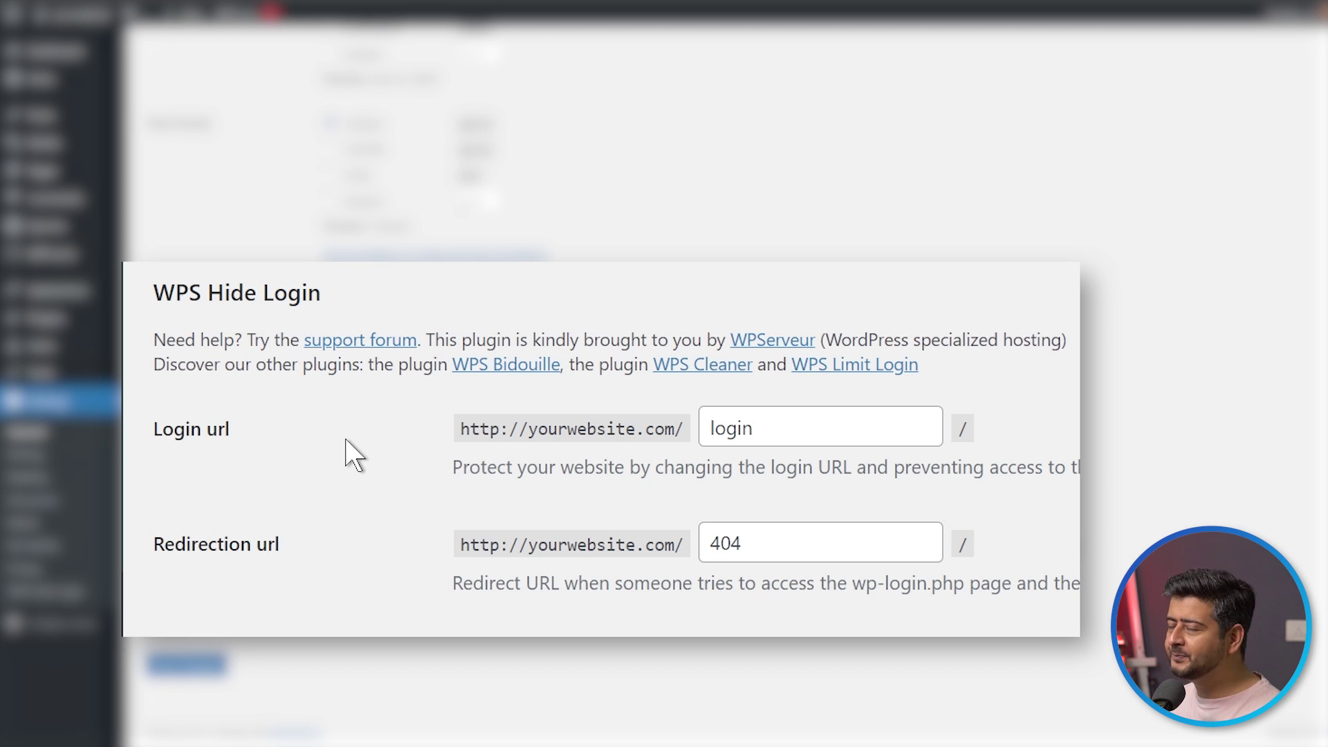
{"action": "left_click", "coordinate": [805, 541]}
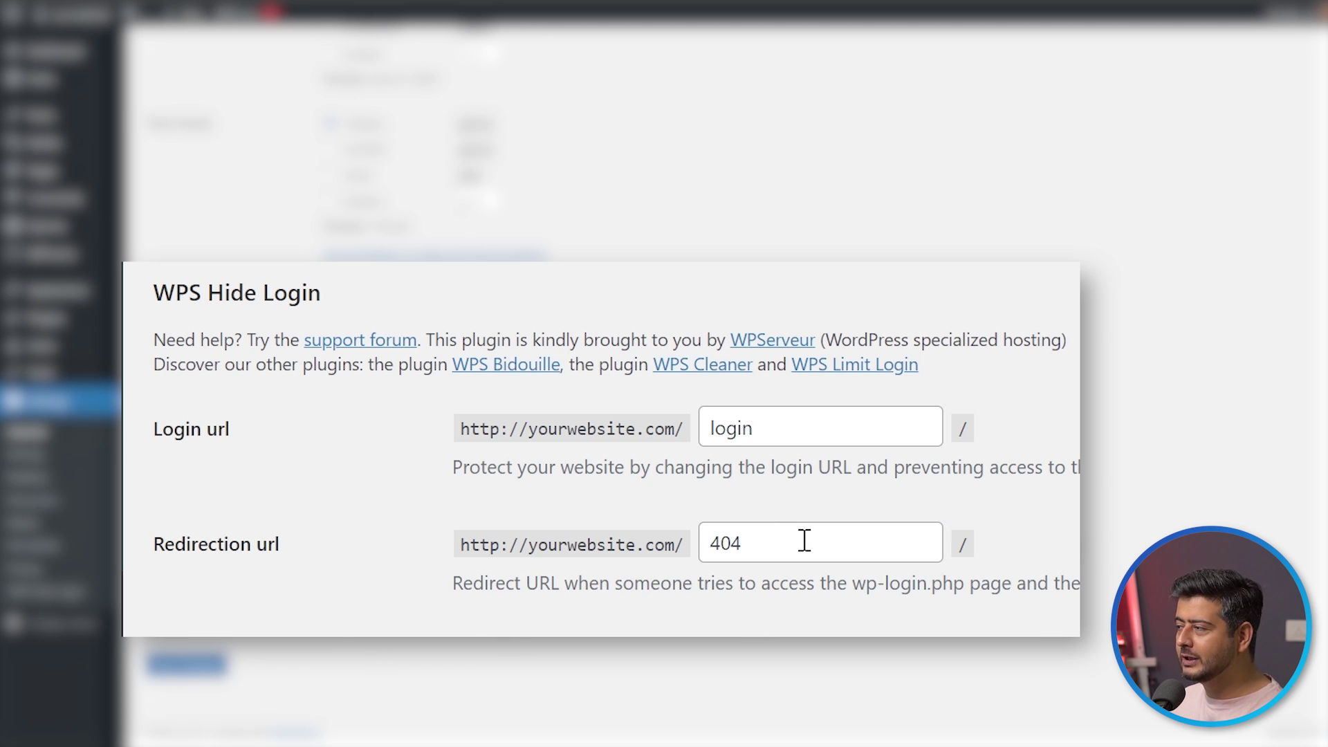
{"action": "left_click", "coordinate": [860, 425]}
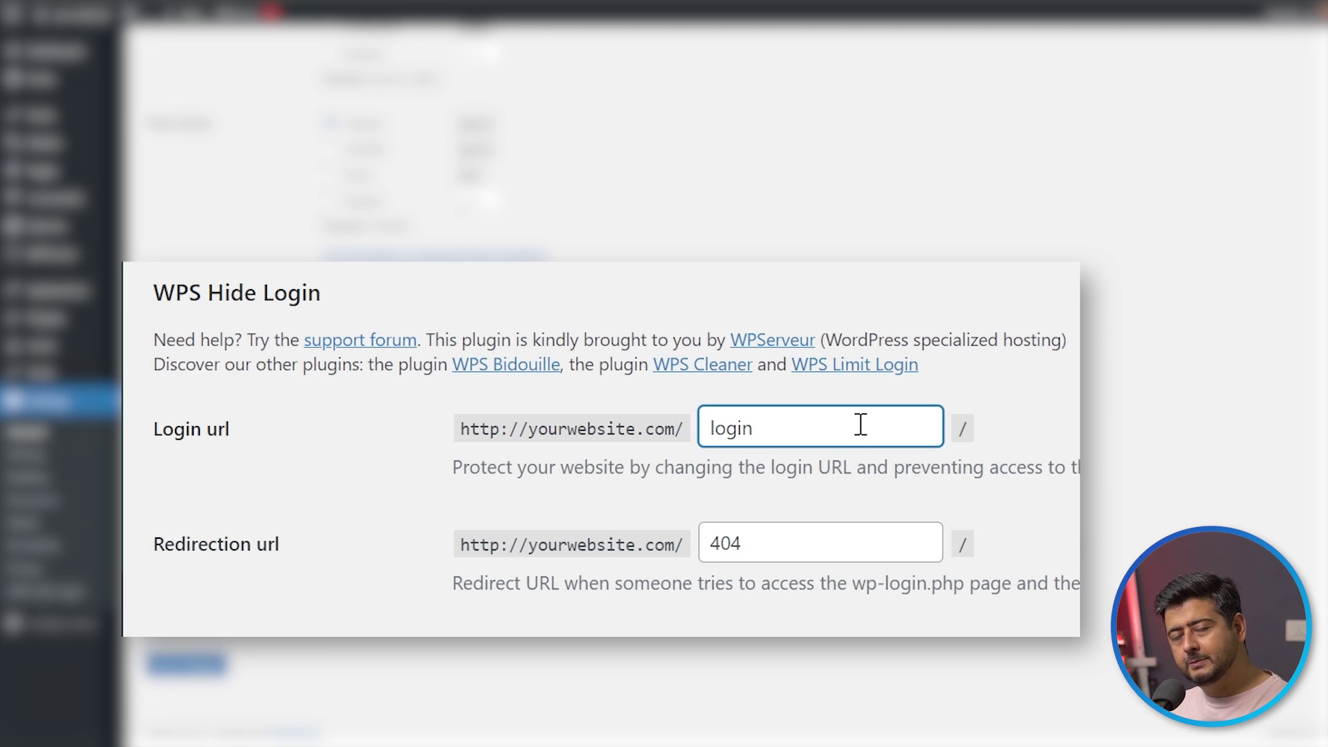
{"action": "key", "text": "Home"}
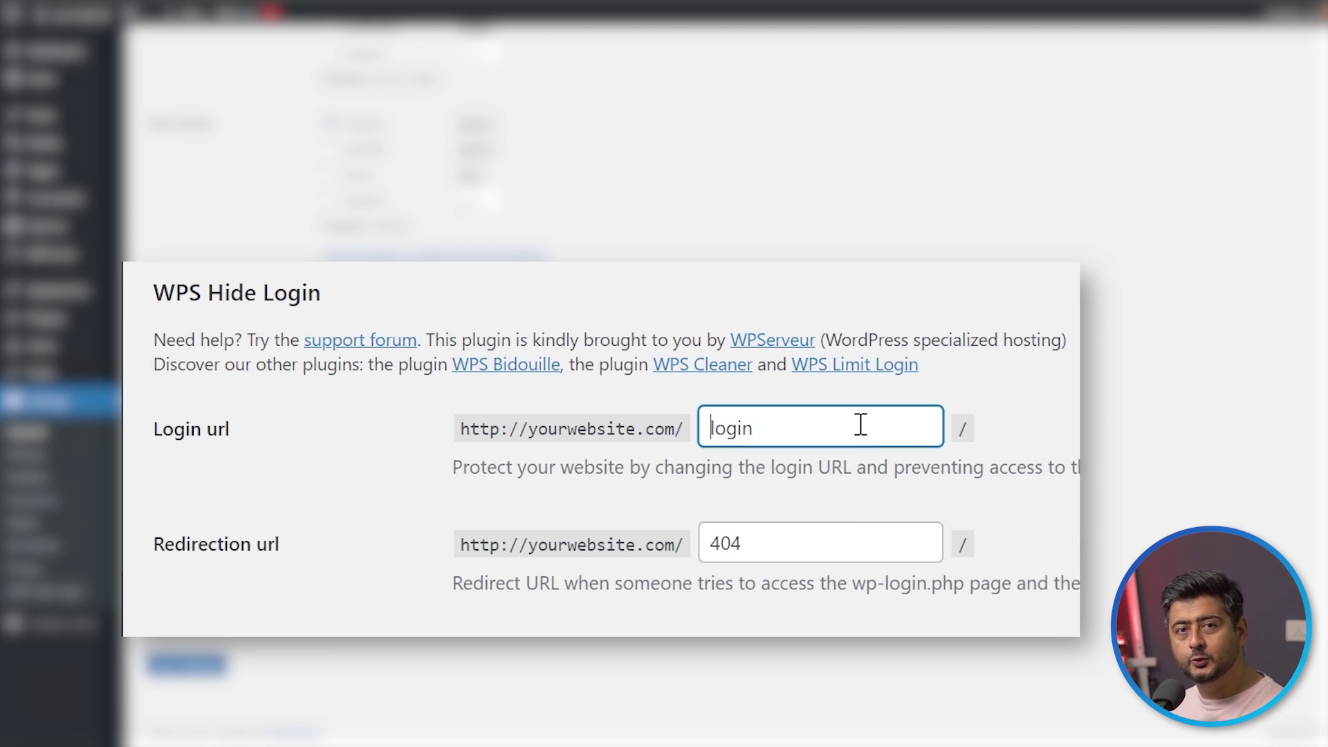
{"action": "type", "text": "secret"}
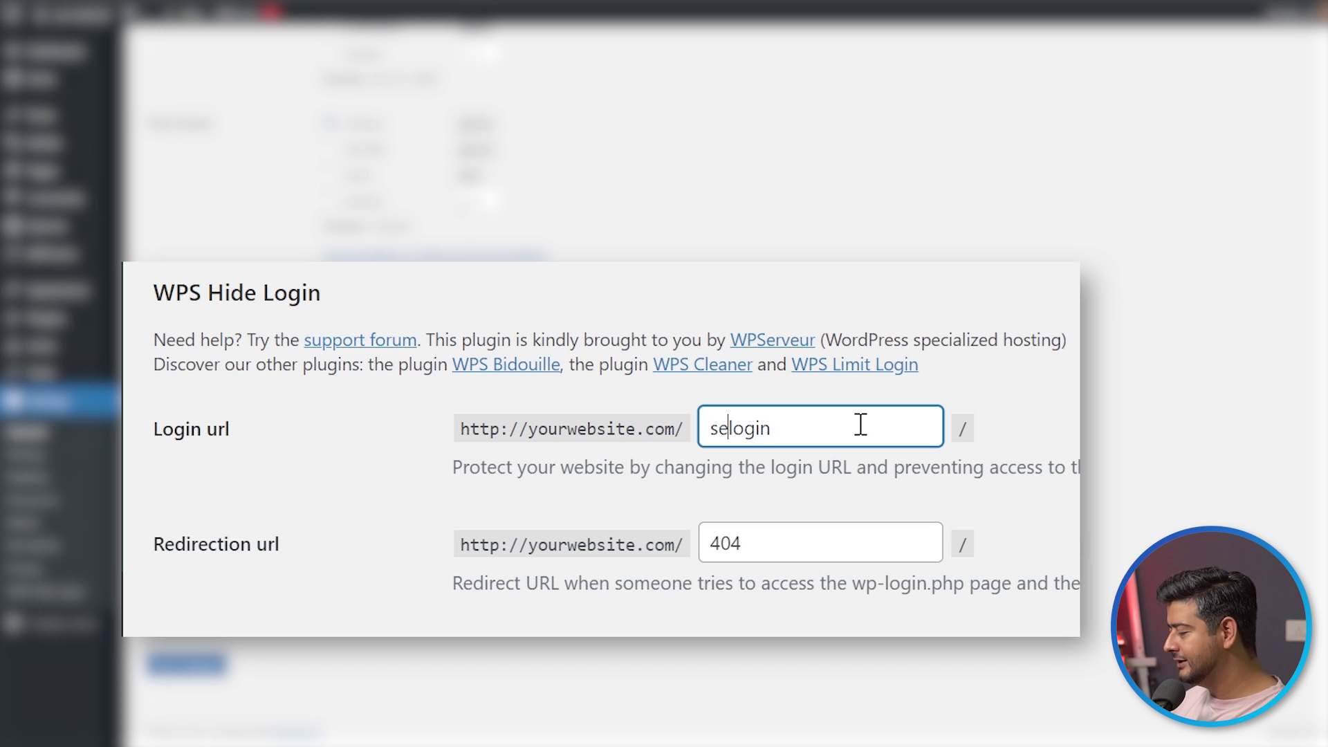
{"action": "type", "text": "-"}
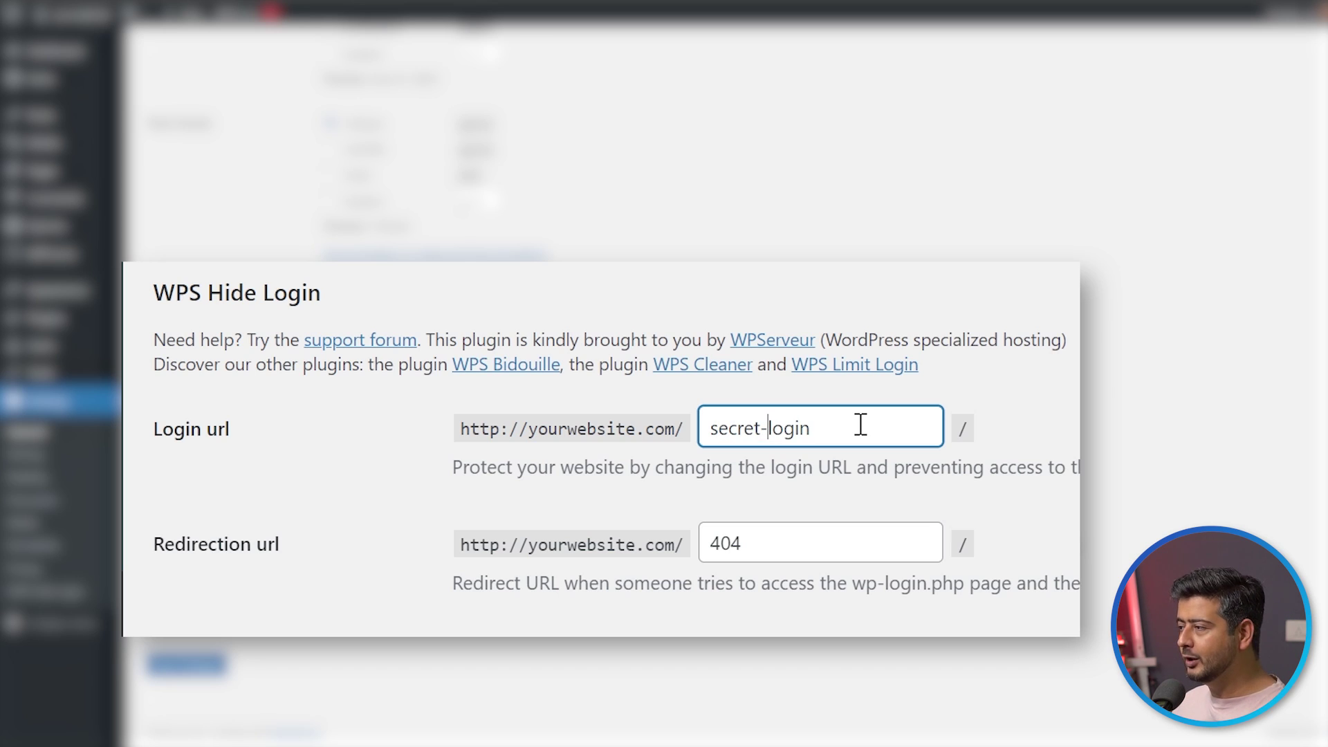
{"action": "left_click", "coordinate": [201, 671]}
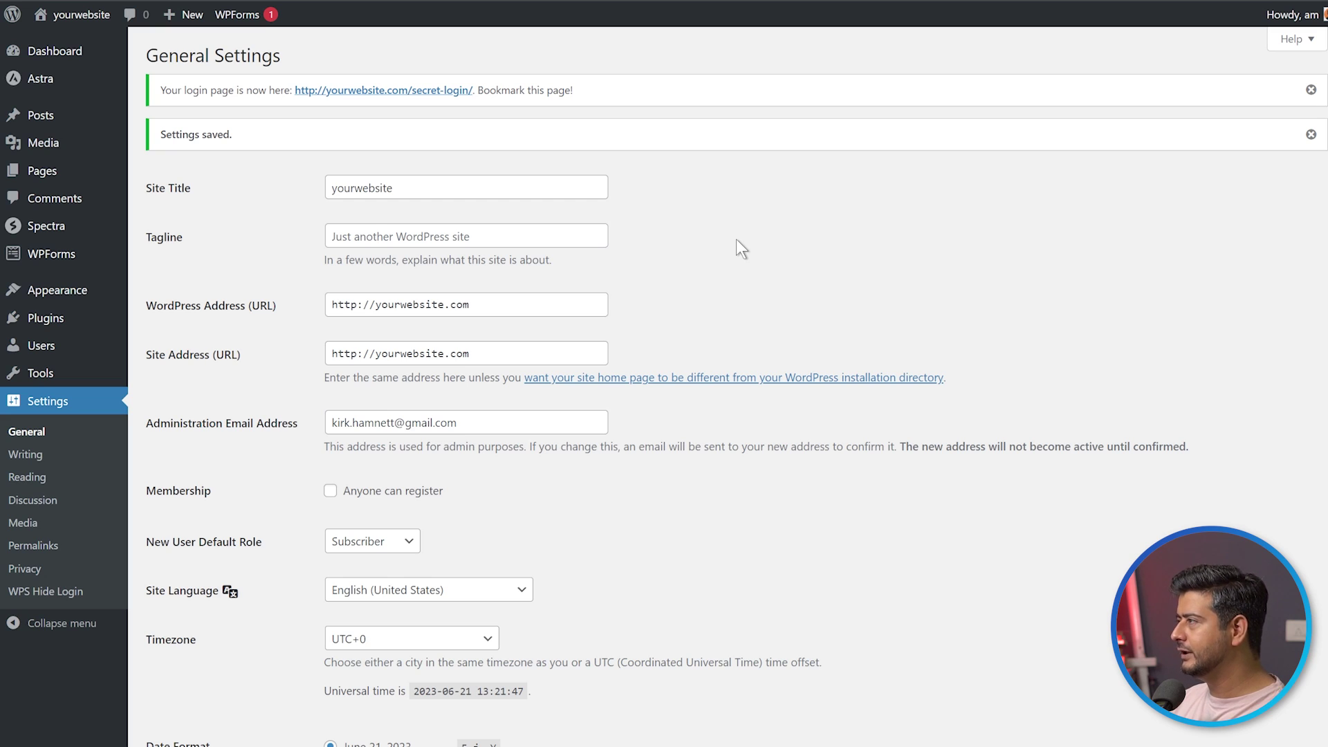
- In a private browsing window, load the old /login address and see the 404 page
{"action": "key", "text": "ctrl+shift+n"}
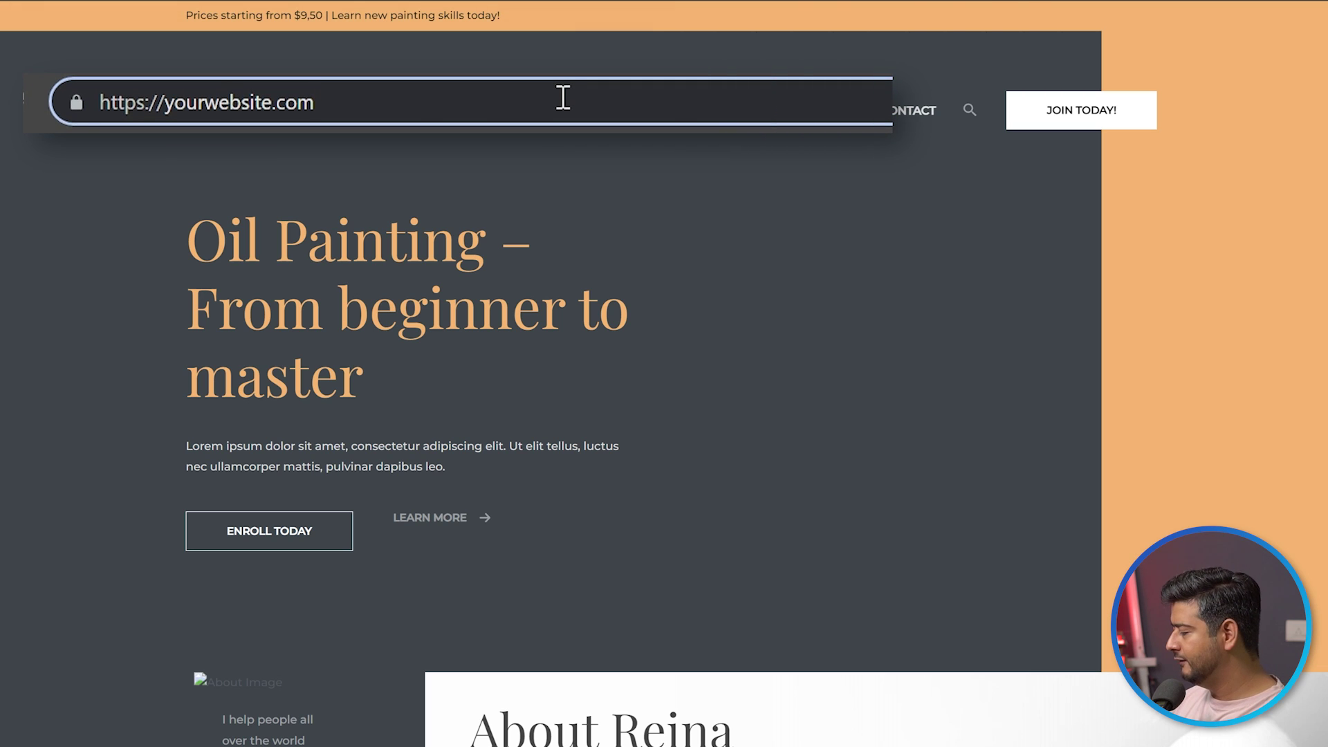
{"action": "type", "text": "/login"}
{"action": "key", "text": "Return"}
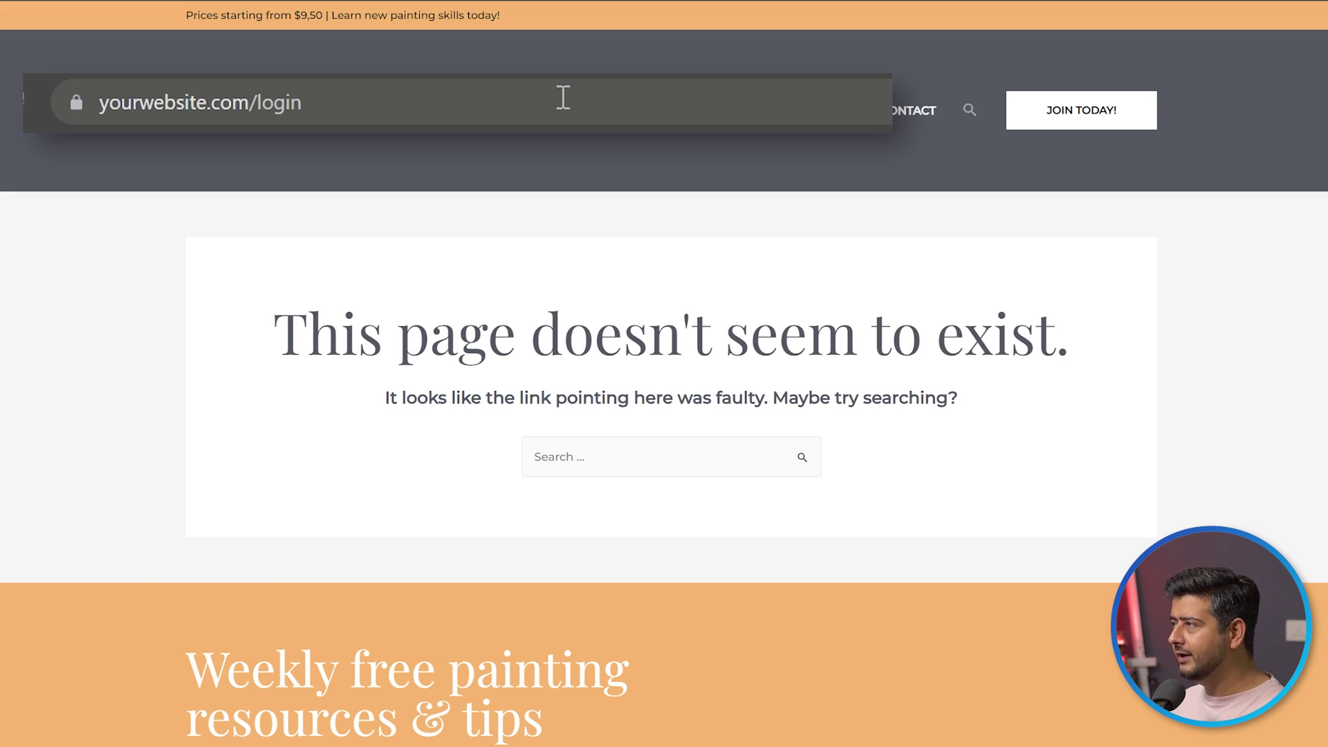
- Change the address to /admin and confirm it also returns the 404 page
{"action": "left_click", "coordinate": [564, 97]}
{"action": "key", "text": "End"}
{"action": "key", "text": "BackSpace"}
{"action": "key", "text": "BackSpace"}
{"action": "key", "text": "BackSpace"}
{"action": "key", "text": "BackSpace"}
{"action": "key", "text": "BackSpace"}
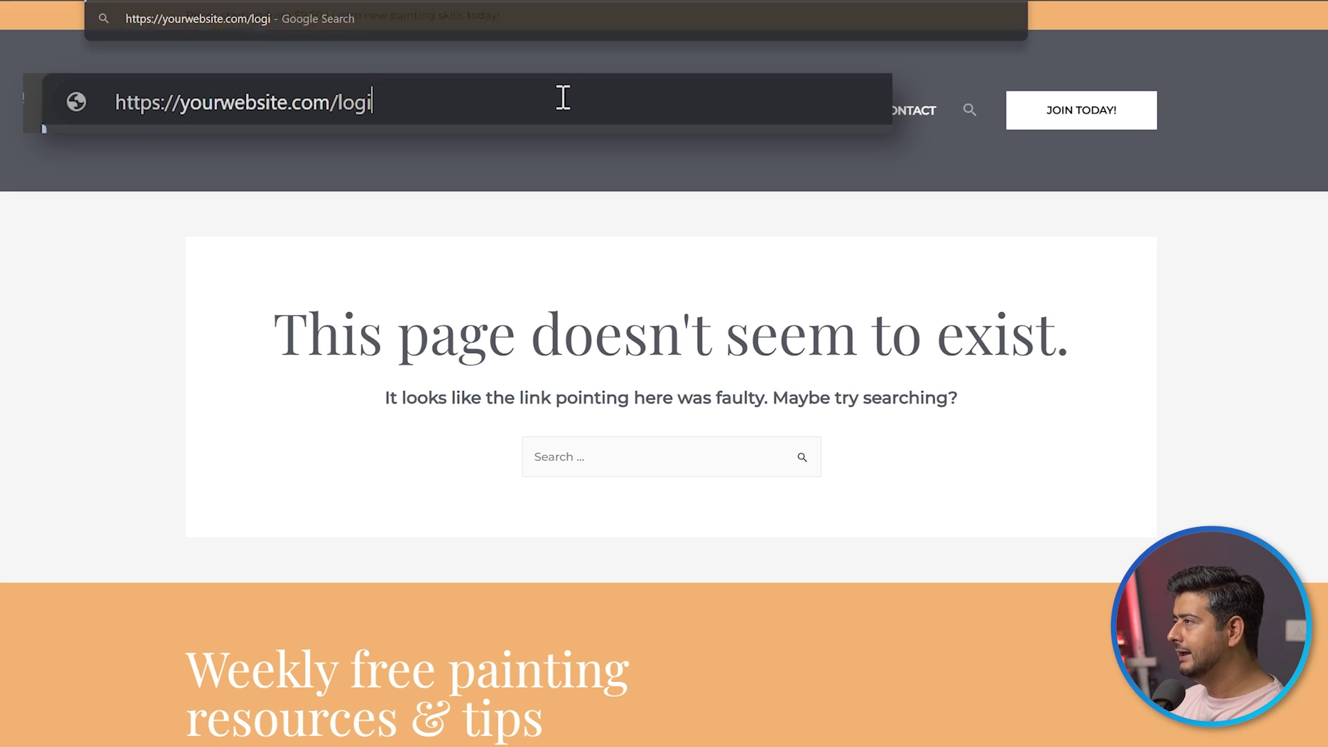
{"action": "type", "text": "admin"}
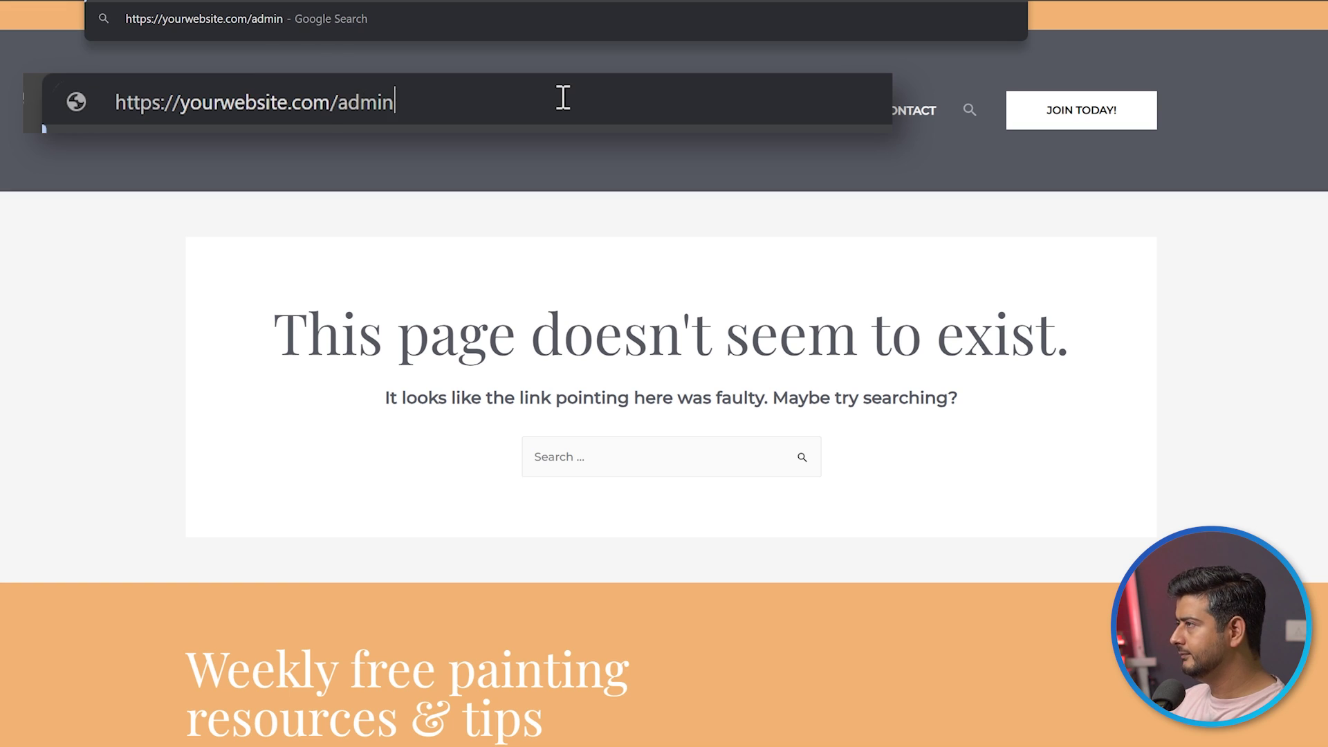
{"action": "key", "text": "Return"}
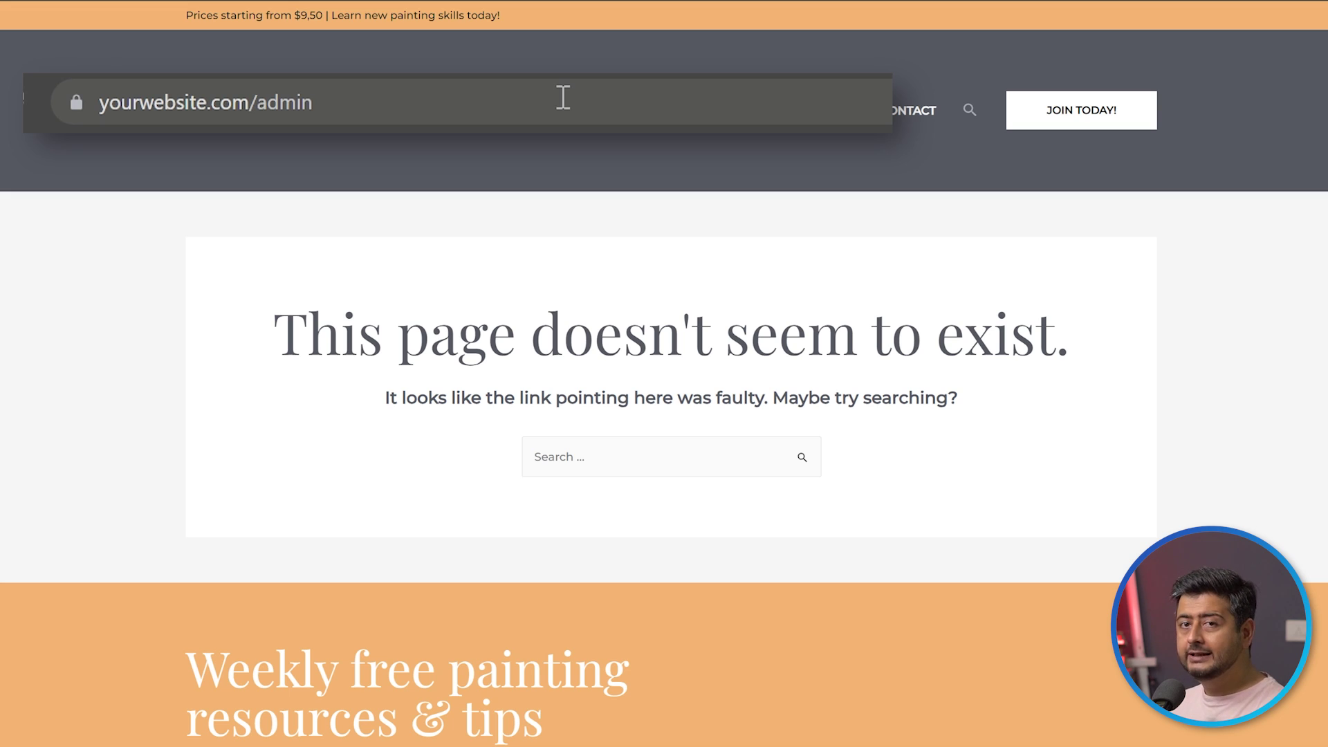
- Replace admin with secret-login in the address to load the WordPress login form
{"action": "left_click", "coordinate": [563, 98]}
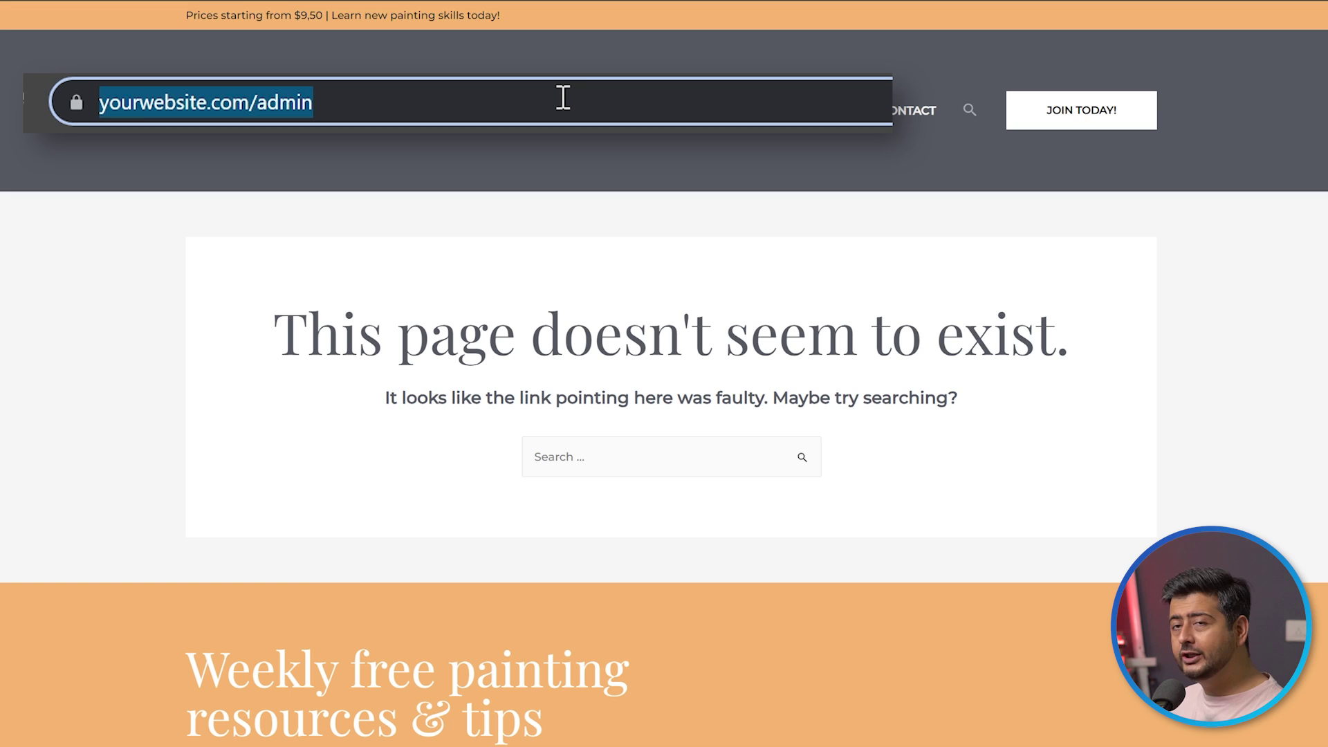
{"action": "left_click", "coordinate": [563, 97]}
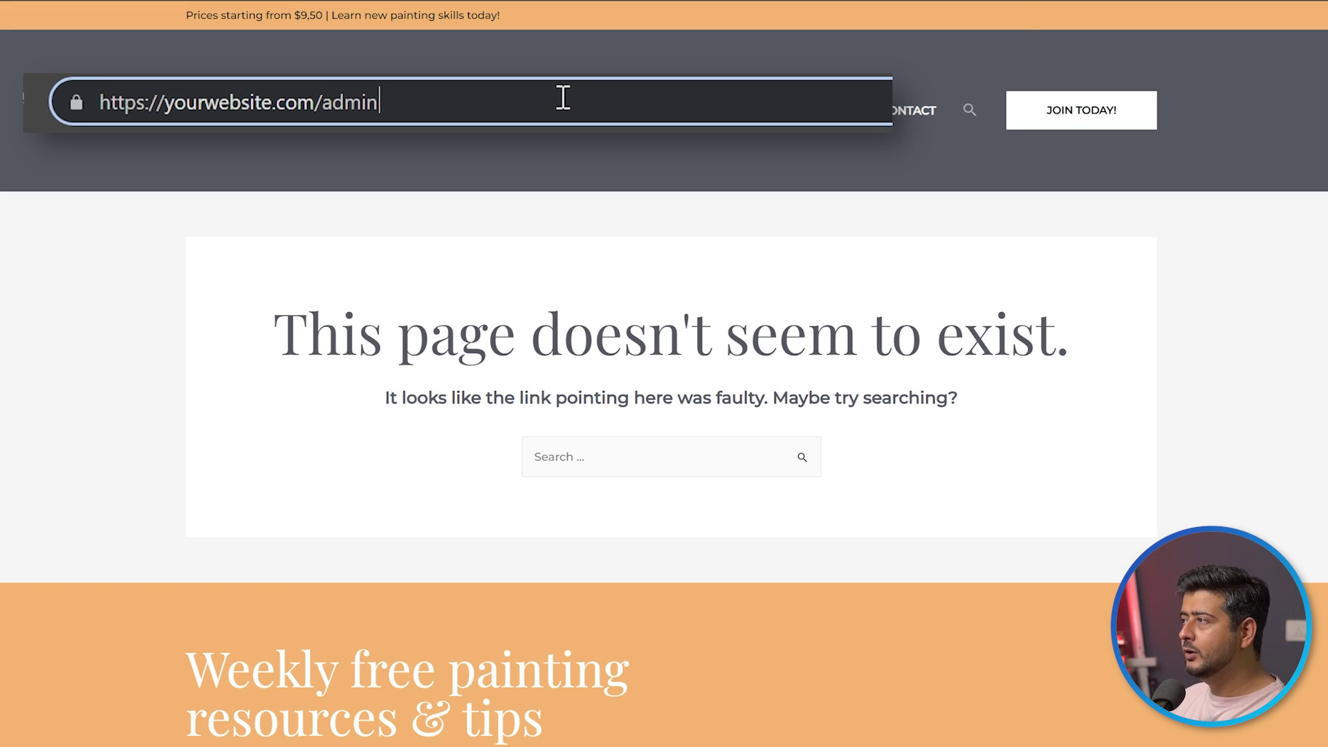
{"action": "key", "text": "BackSpace"}
{"action": "key", "text": "BackSpace"}
{"action": "key", "text": "BackSpace"}
{"action": "key", "text": "BackSpace"}
{"action": "key", "text": "BackSpace"}
{"action": "type", "text": "se"}
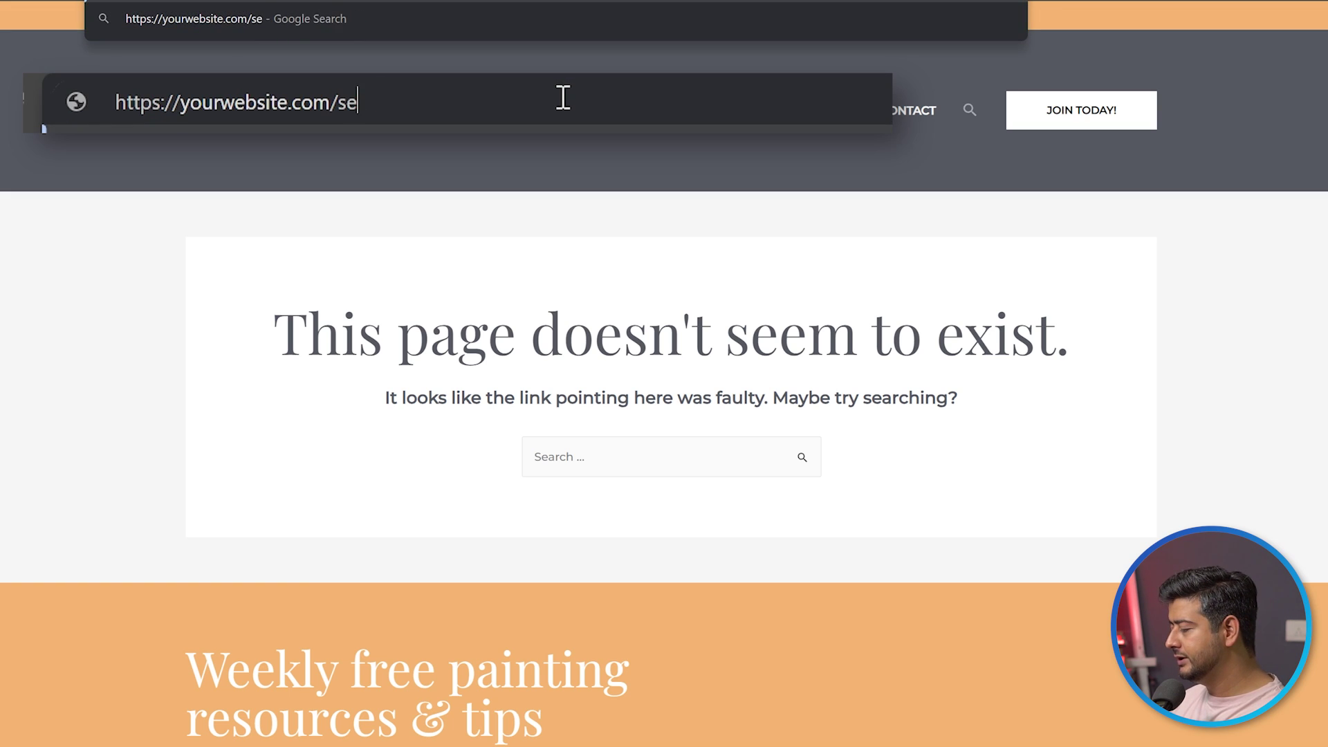
{"action": "type", "text": "cret-login"}
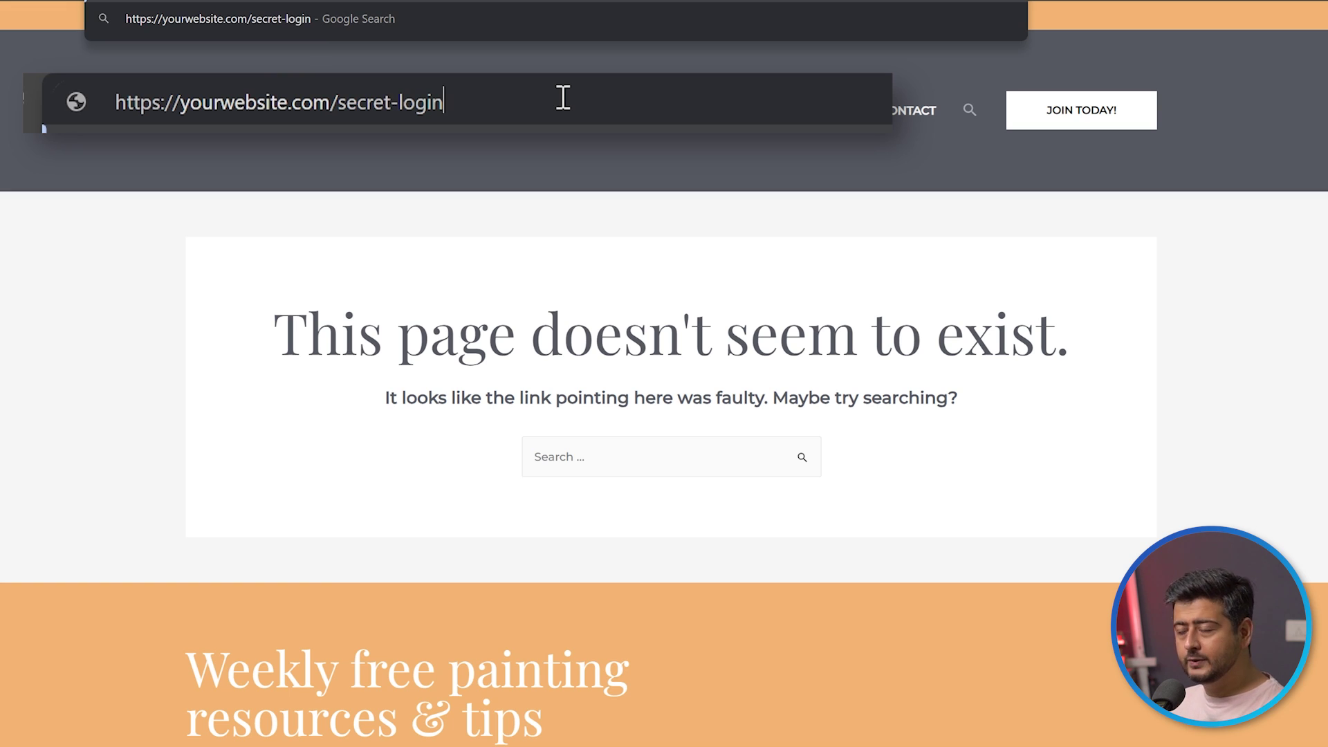
{"action": "key", "text": "Return"}
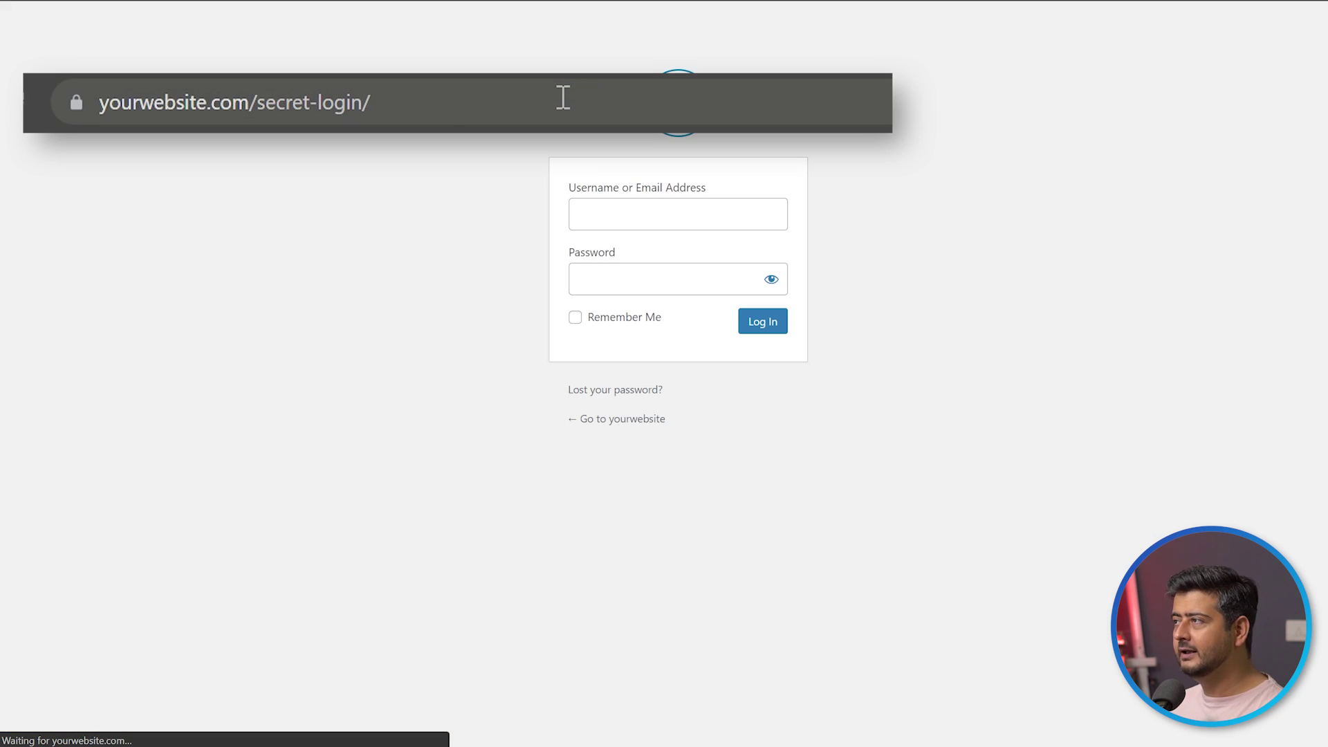